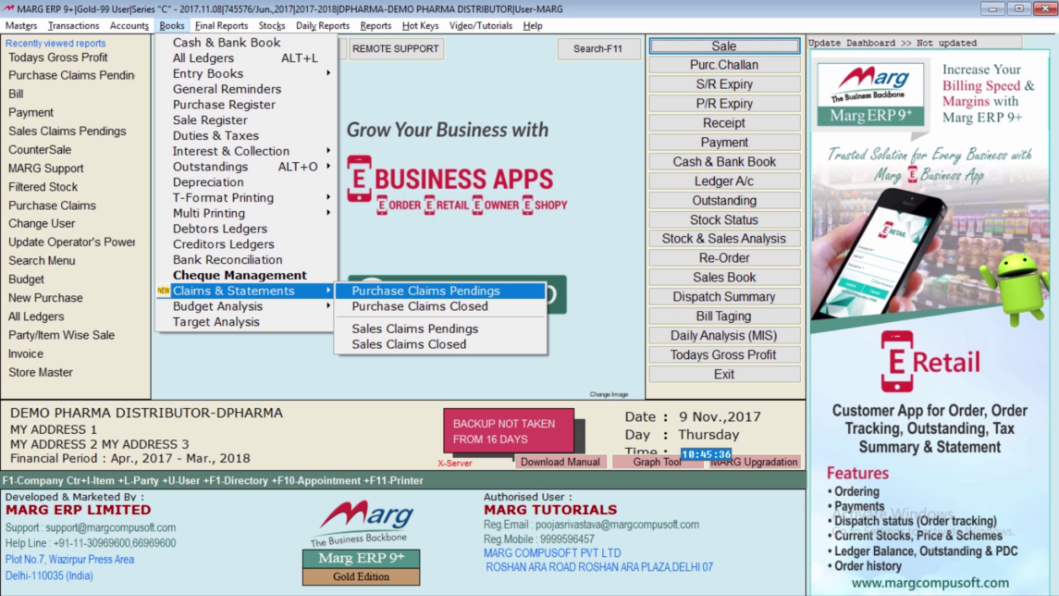
# Step: Open pending claim P00001 and list supplier ledgers Narala, Seagull and Vanisha Distributors
pyautogui.press('Return')
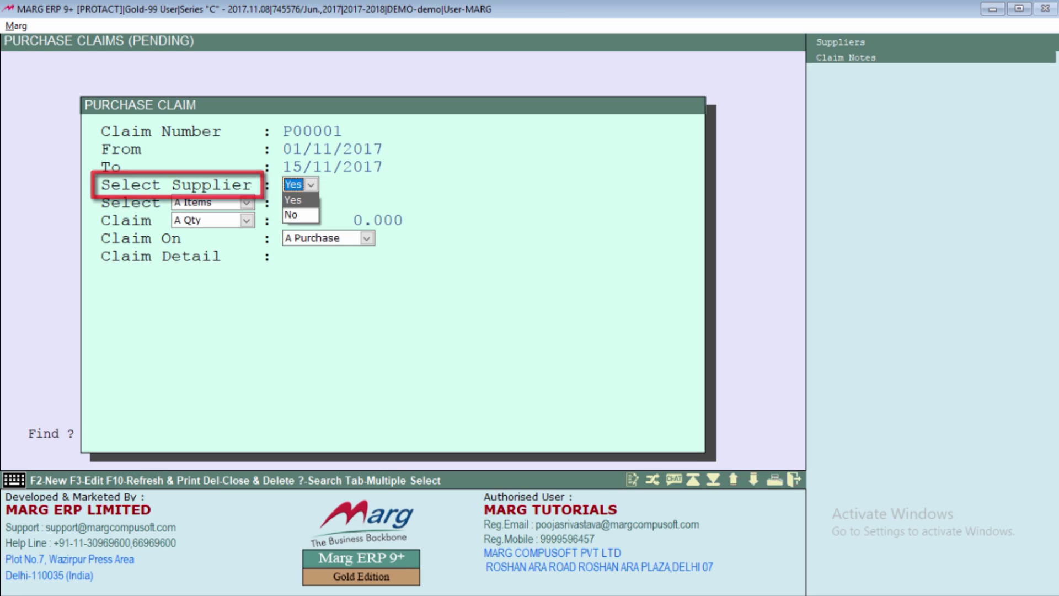
pyautogui.press('Return')
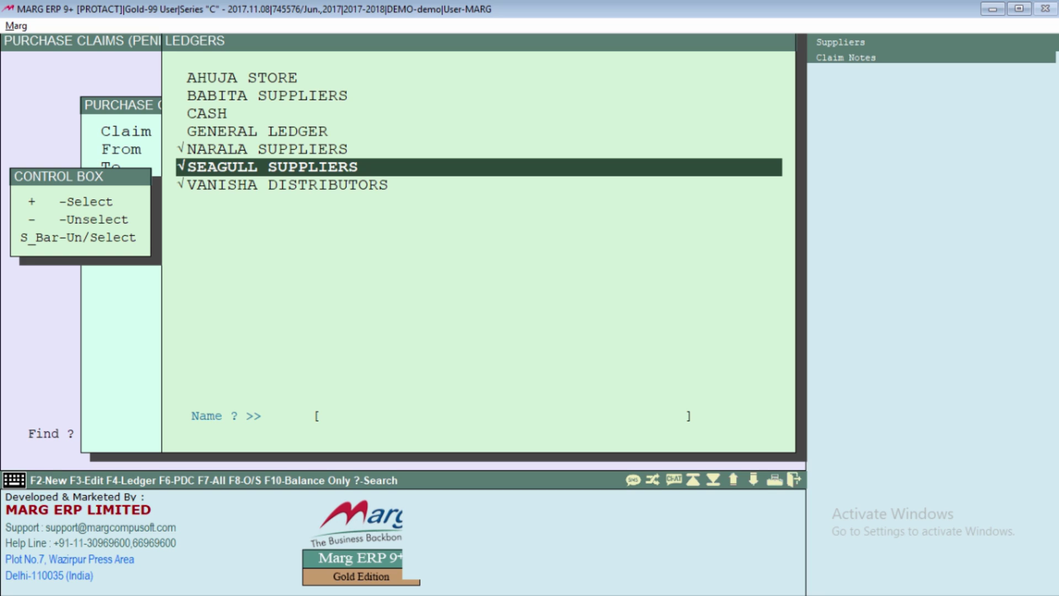
# Step: Return to claim P00001's form with Select Supplier kept at Yes and Items as the basis
pyautogui.press('Escape')
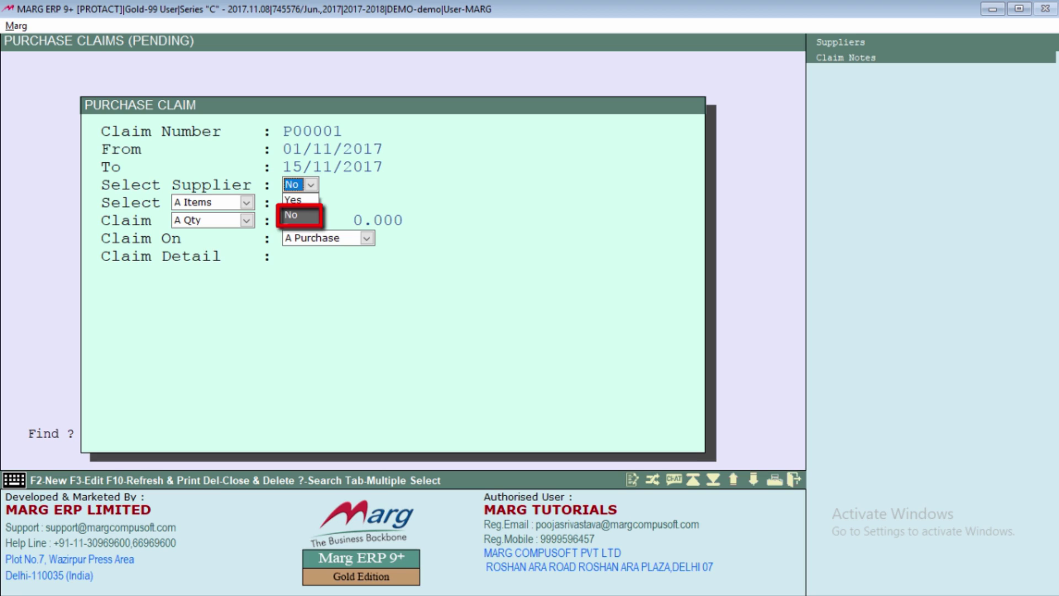
pyautogui.press('Up')
pyautogui.press('Return')
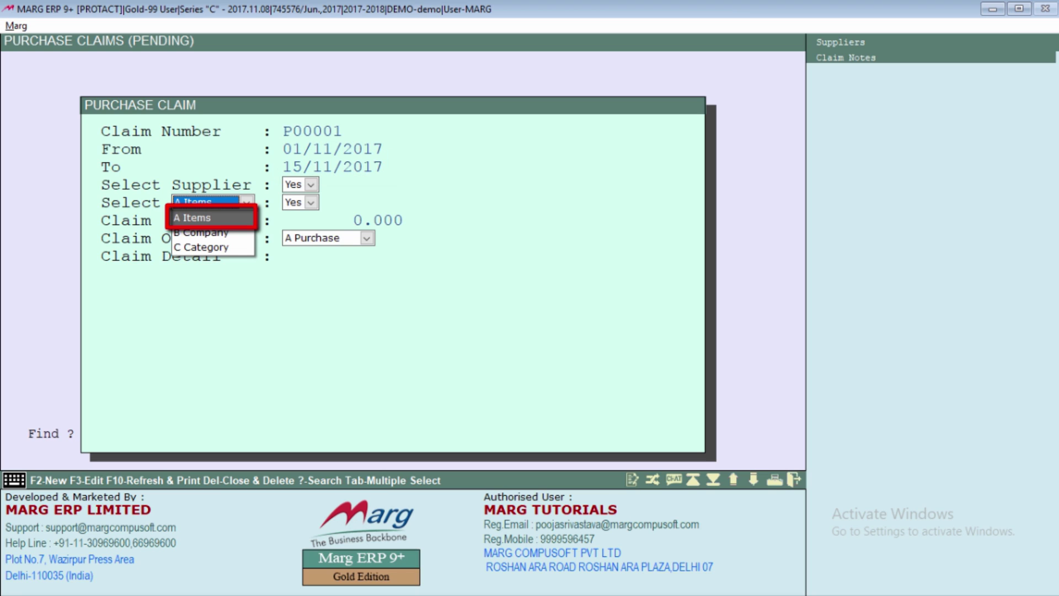
# Step: Pick Items as P00001's selection basis and view the list of claimed items
pyautogui.press('Return')
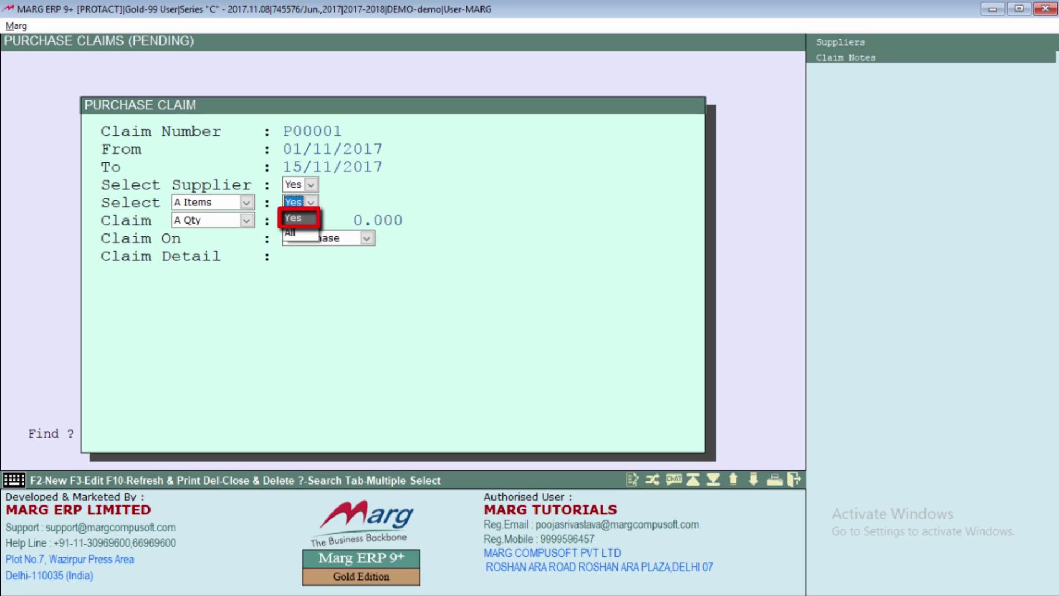
pyautogui.press('Return')
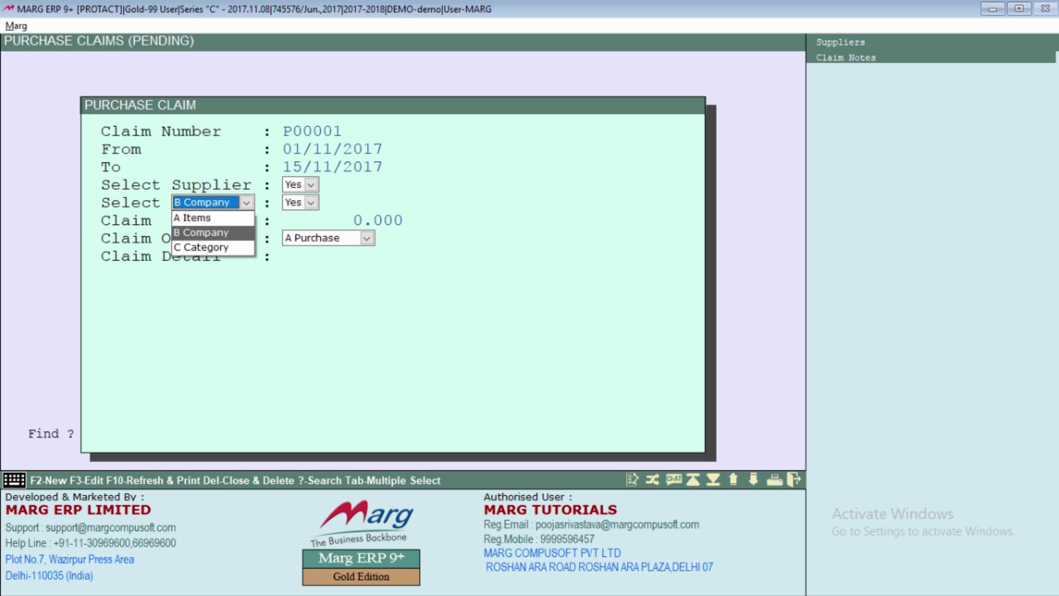
# Step: Preview the company and category lists, return the basis to Items, and open the Claim dropdown
pyautogui.press('Return')
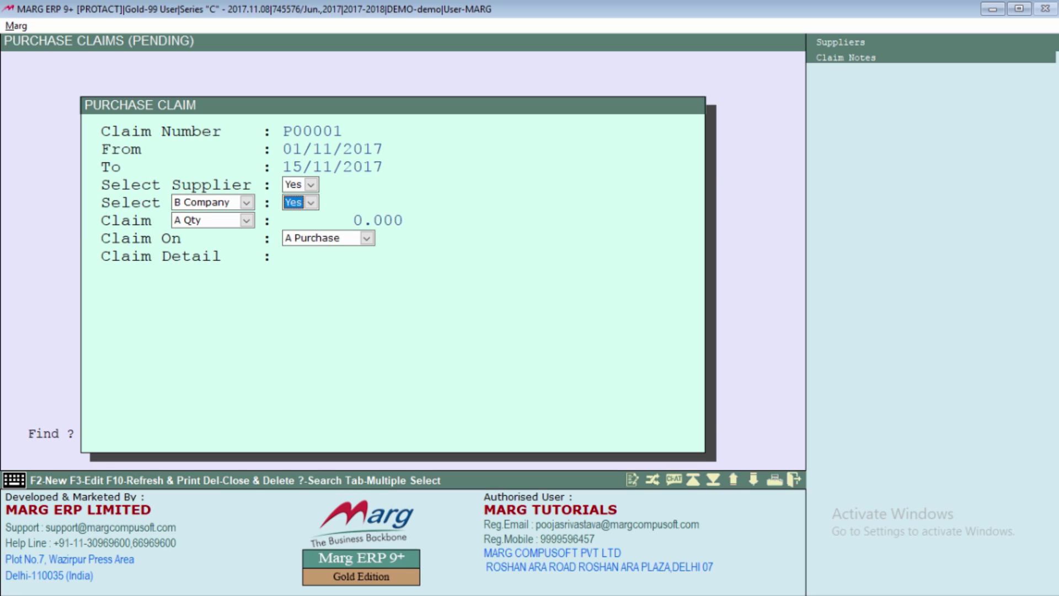
pyautogui.press('Return')
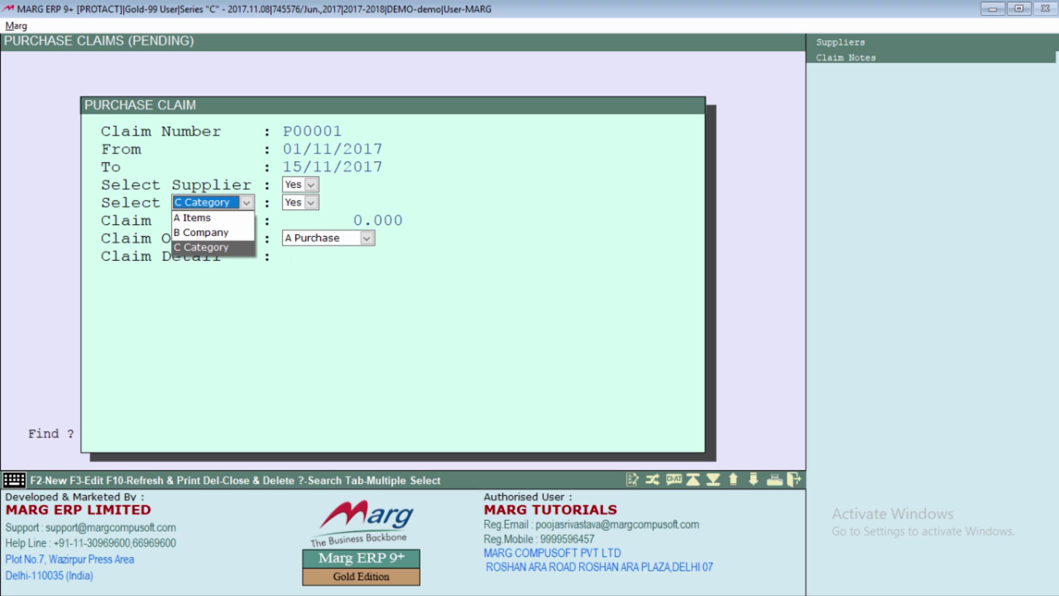
pyautogui.press('Return')
pyautogui.press('Return')
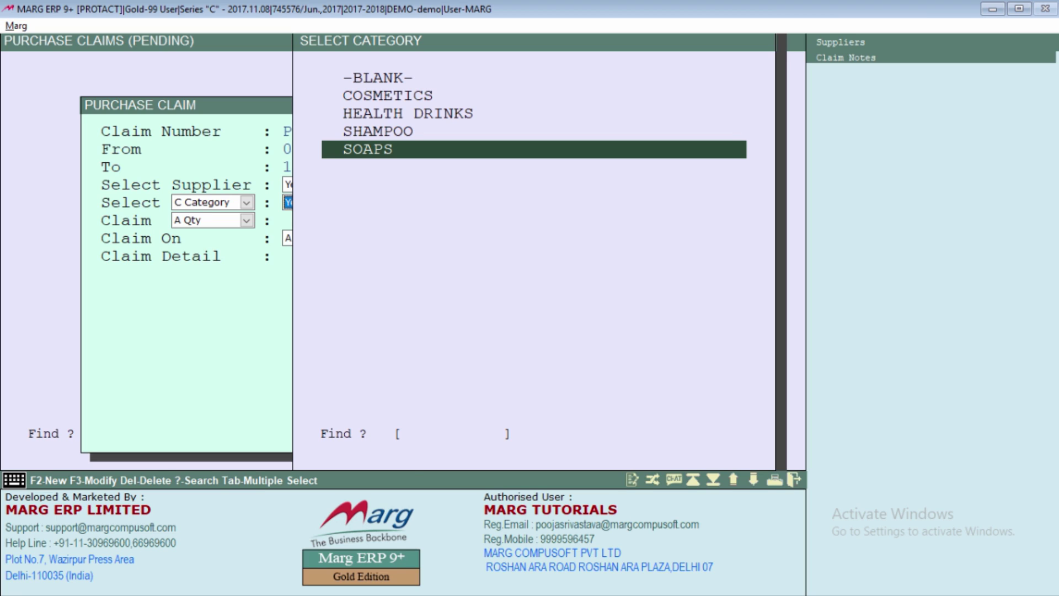
pyautogui.press('Escape')
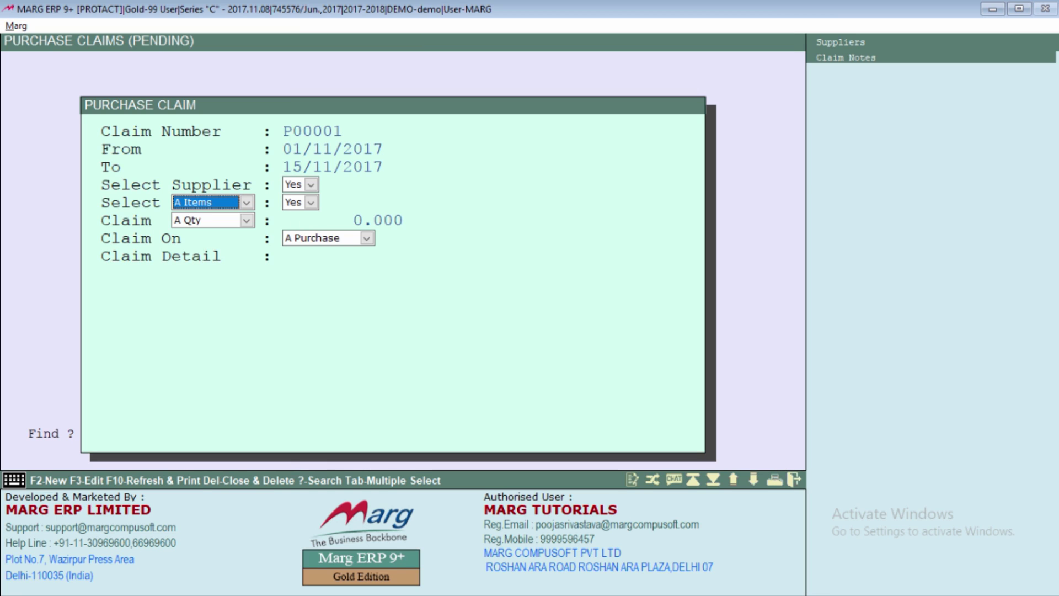
pyautogui.press('Return')
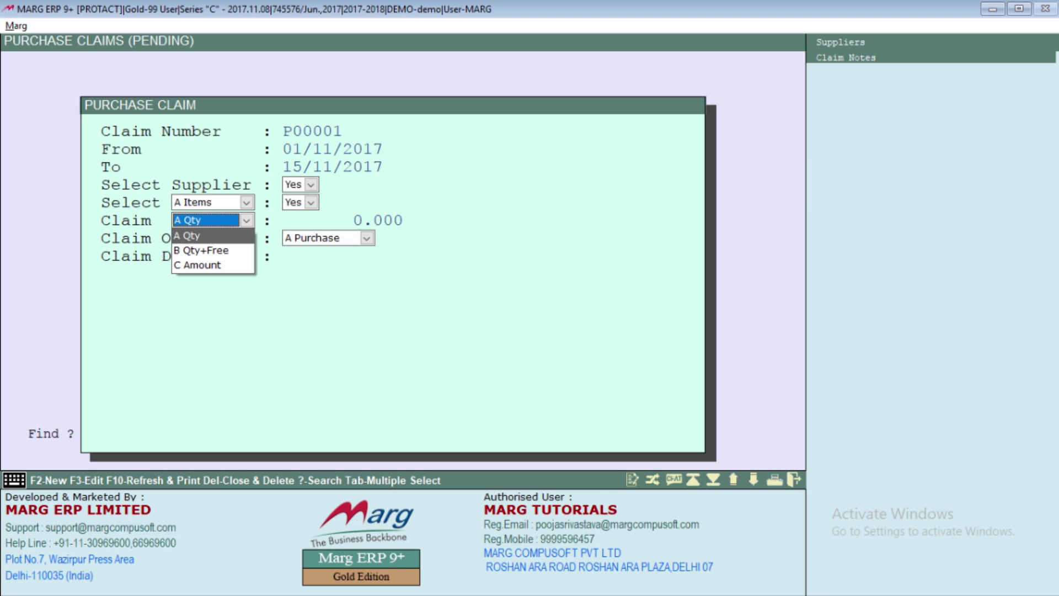
# Step: Keep claim P00001 by Qty at 500.000 and bring up the Claim On choices
pyautogui.press('Return')
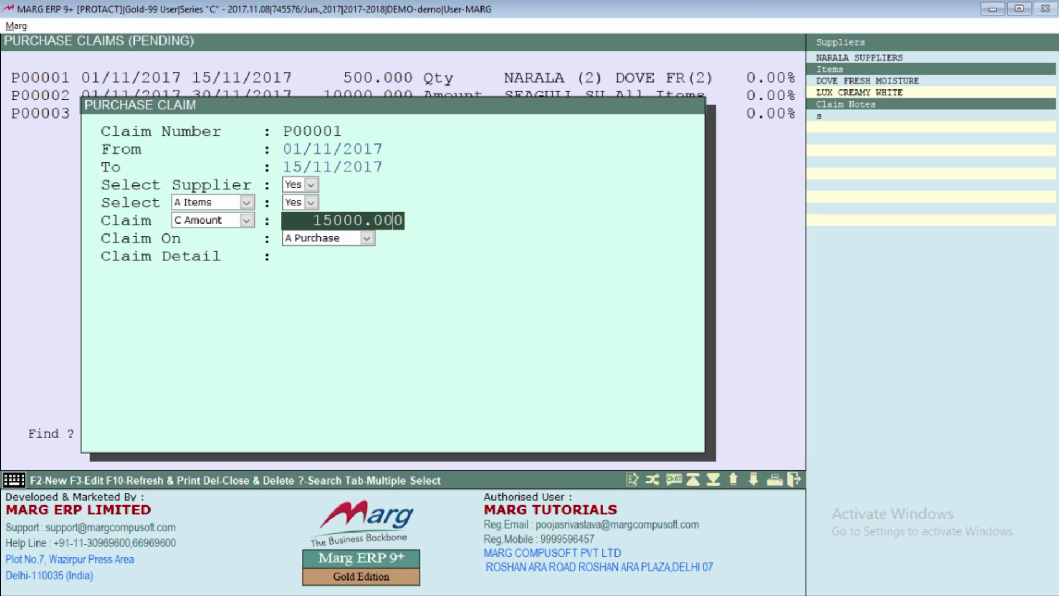
pyautogui.press('Escape')
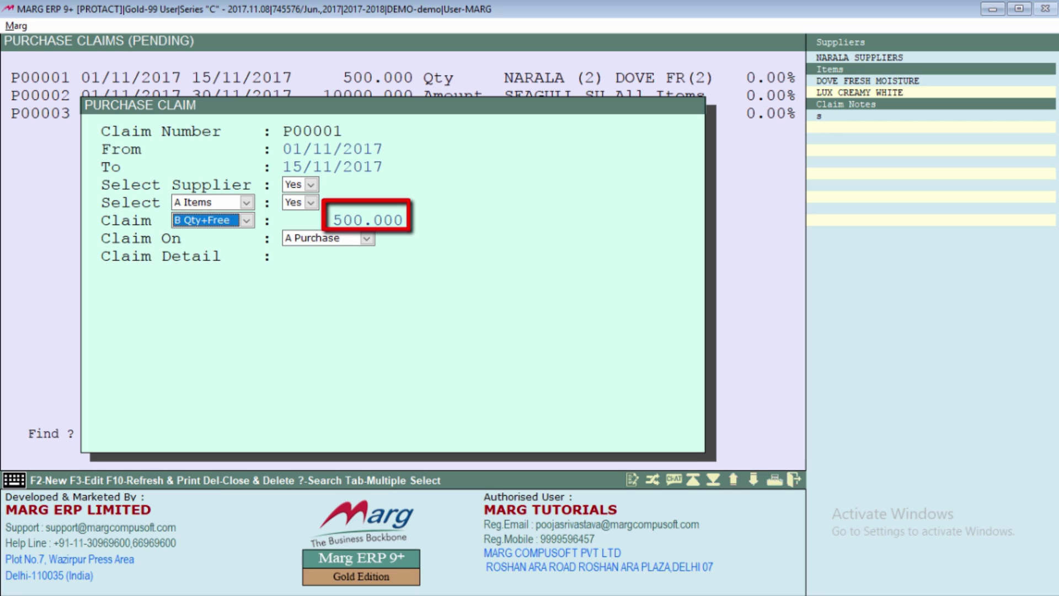
pyautogui.press('Up')
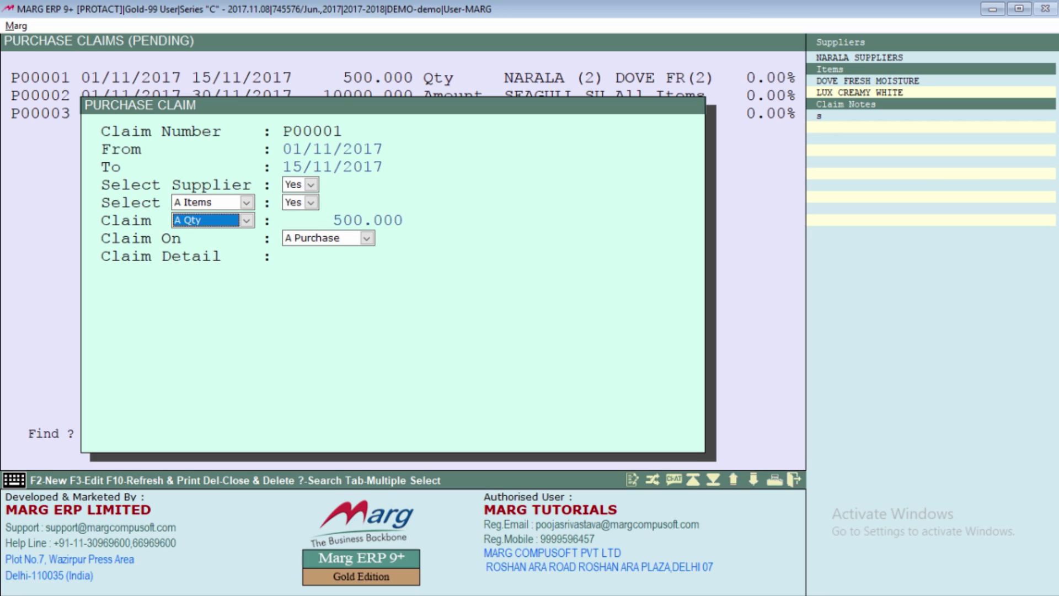
pyautogui.press('Return')
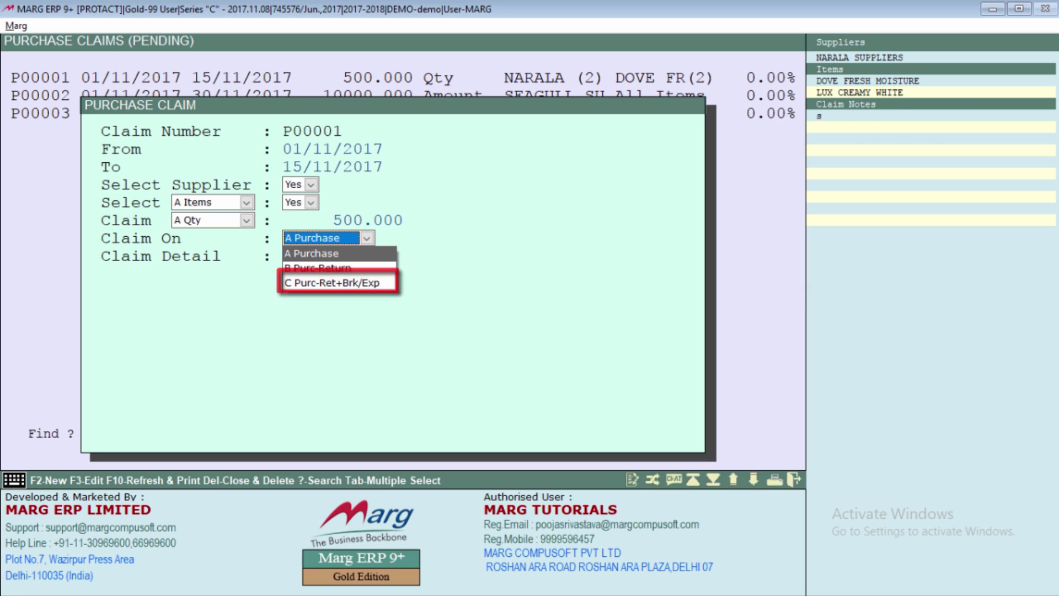
# Step: Set Claim On to Purchase, view the scheme details, and save P00001 back to the pending list
pyautogui.press('Return')
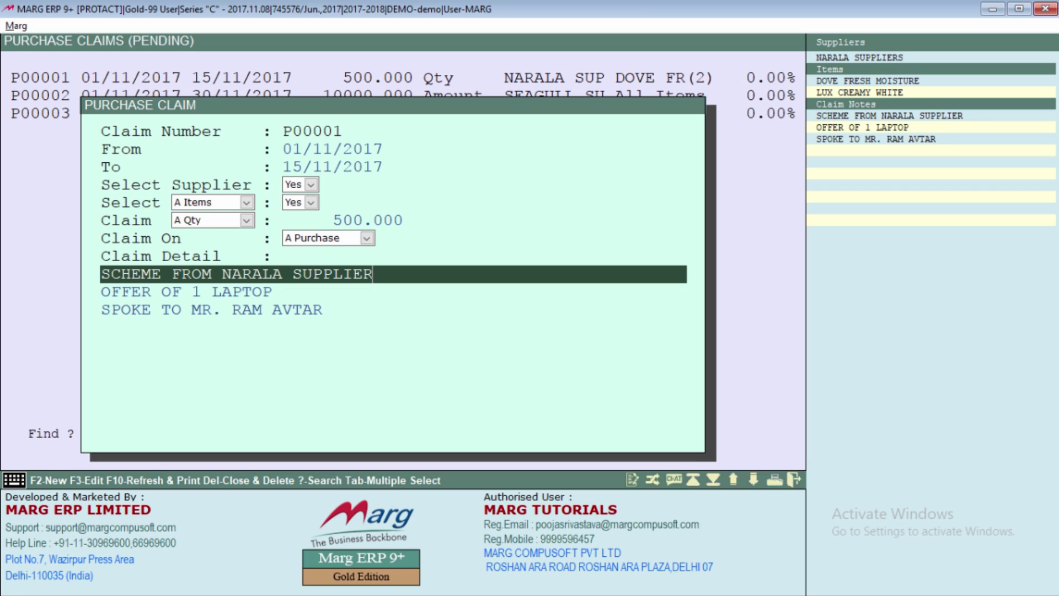
pyautogui.press('Escape')
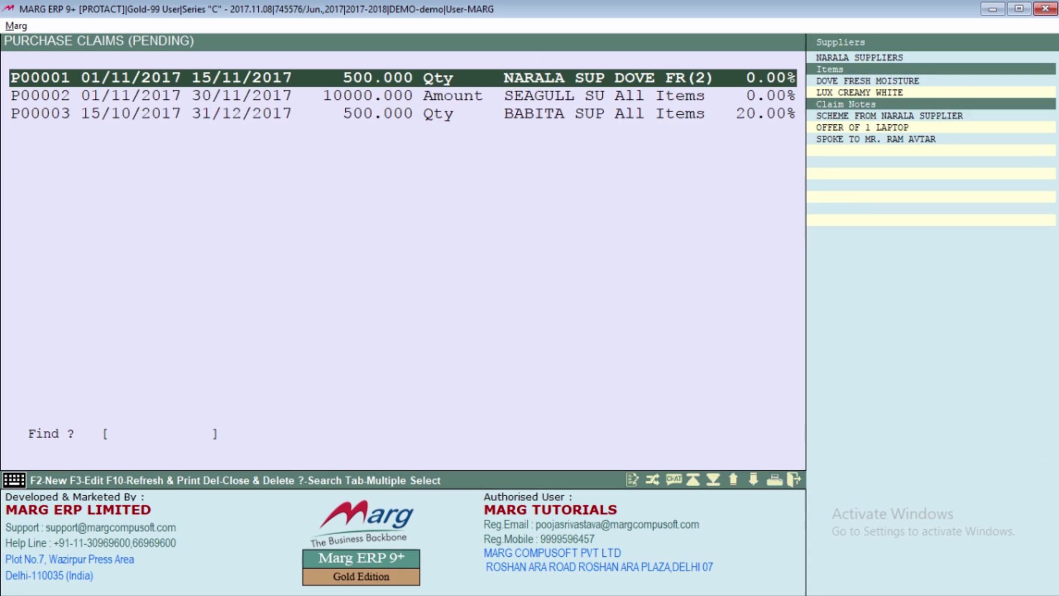
# Step: Start a new purchase claim numbered P00004 from the pending claims list
pyautogui.press('F2')
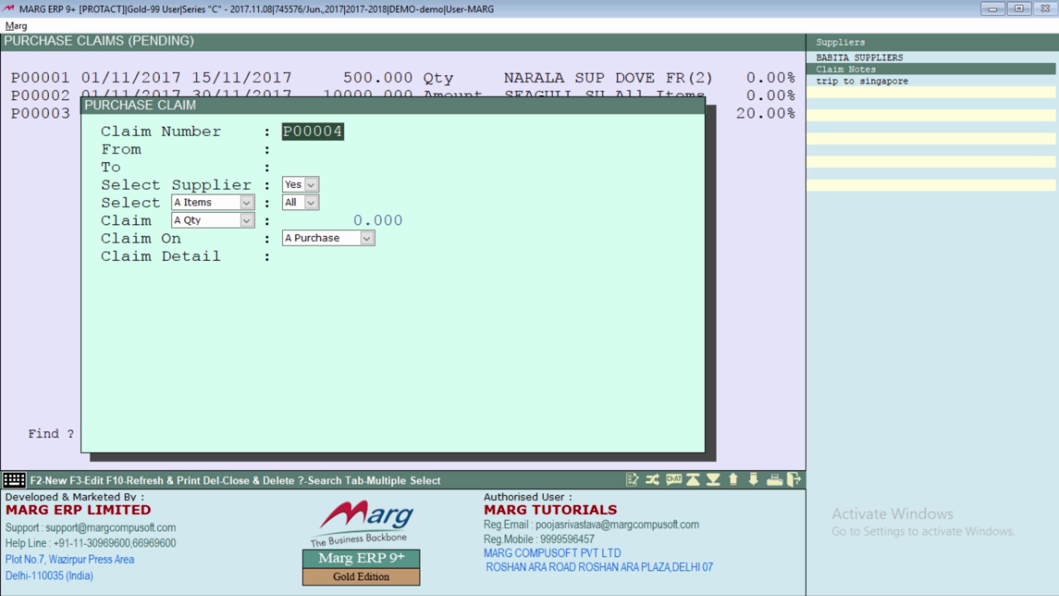
# Step: Discard draft claim P00004, view P00001's details, then return to the pending list
pyautogui.press('Escape')
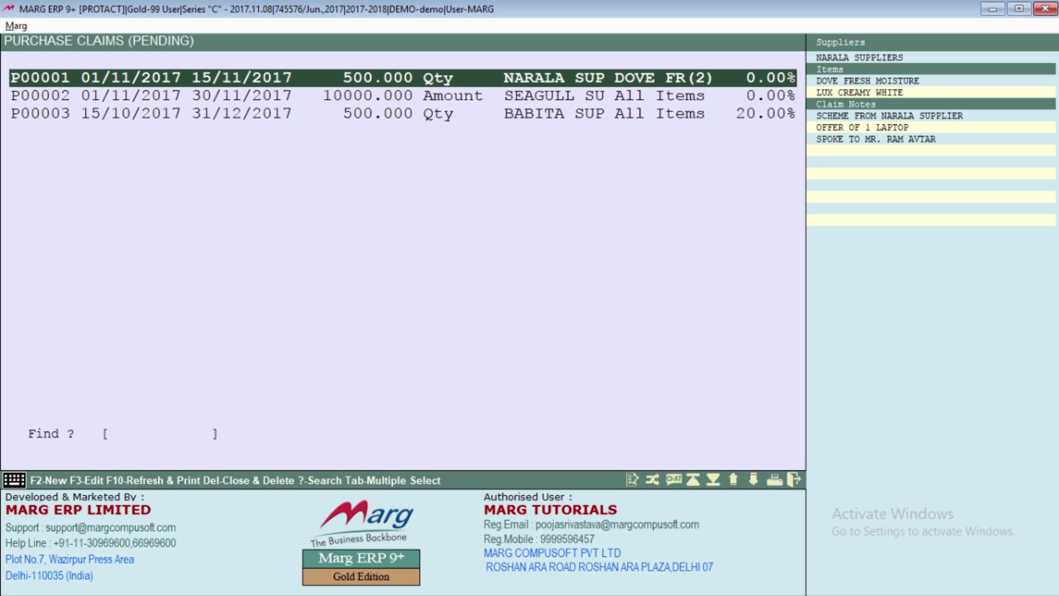
pyautogui.press('Return')
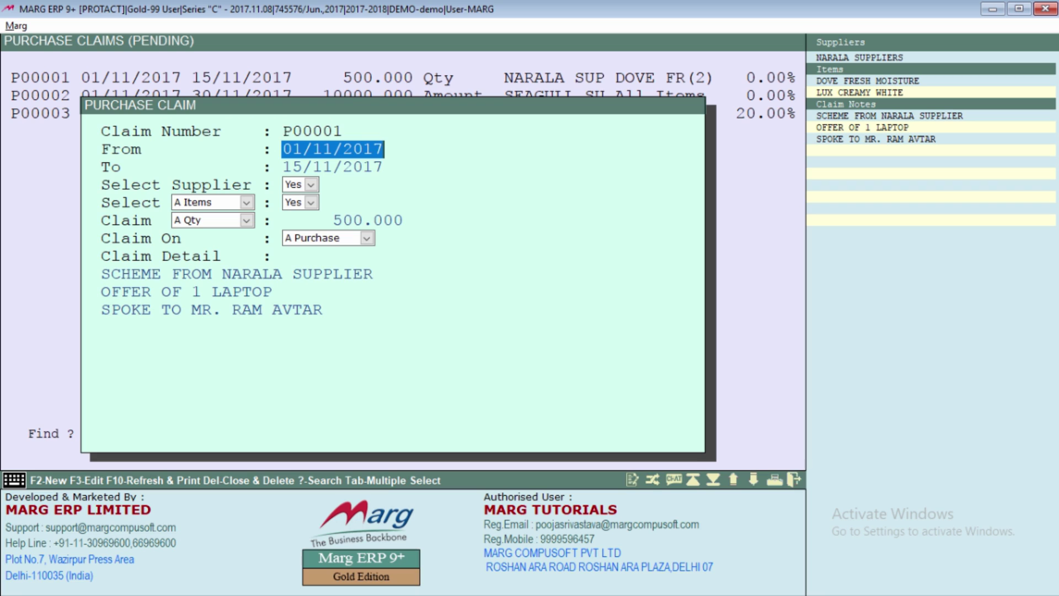
pyautogui.press('Escape')
pyautogui.click(402, 113)
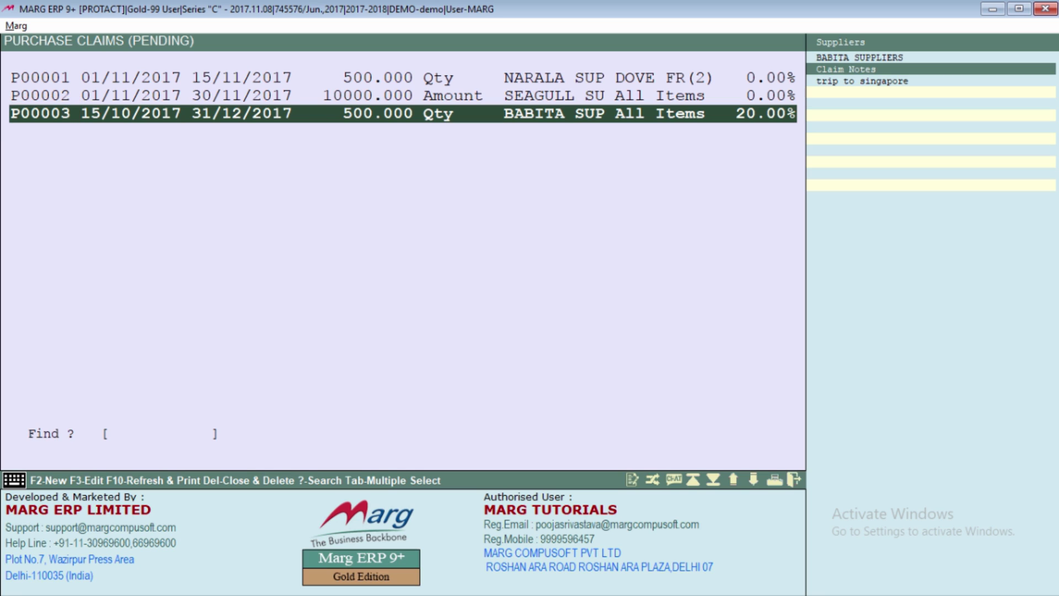
# Step: Preview the printed report for purchase claim P00003
pyautogui.press('F10')
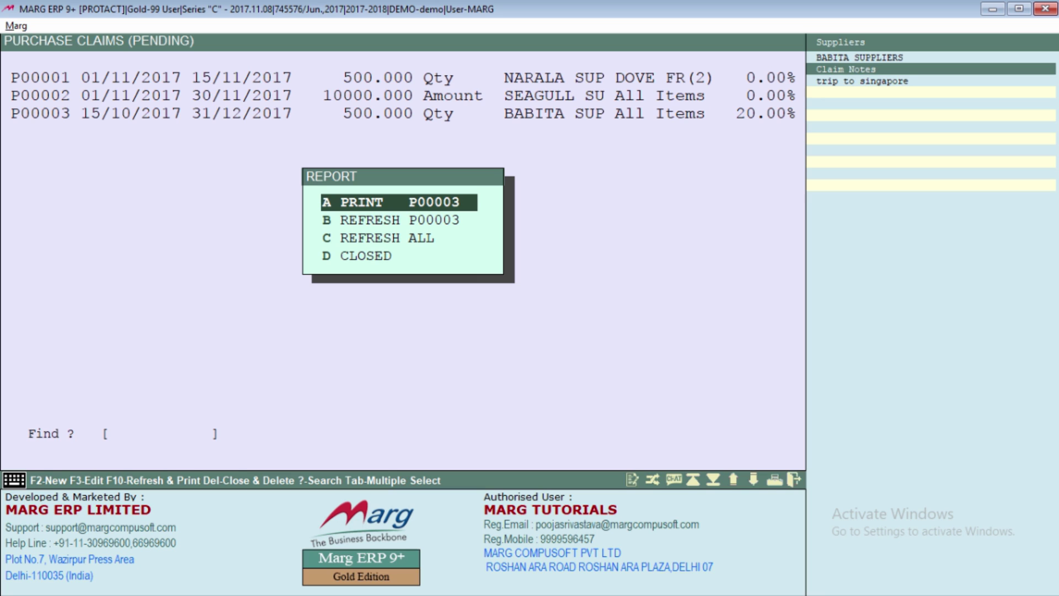
pyautogui.press('Return')
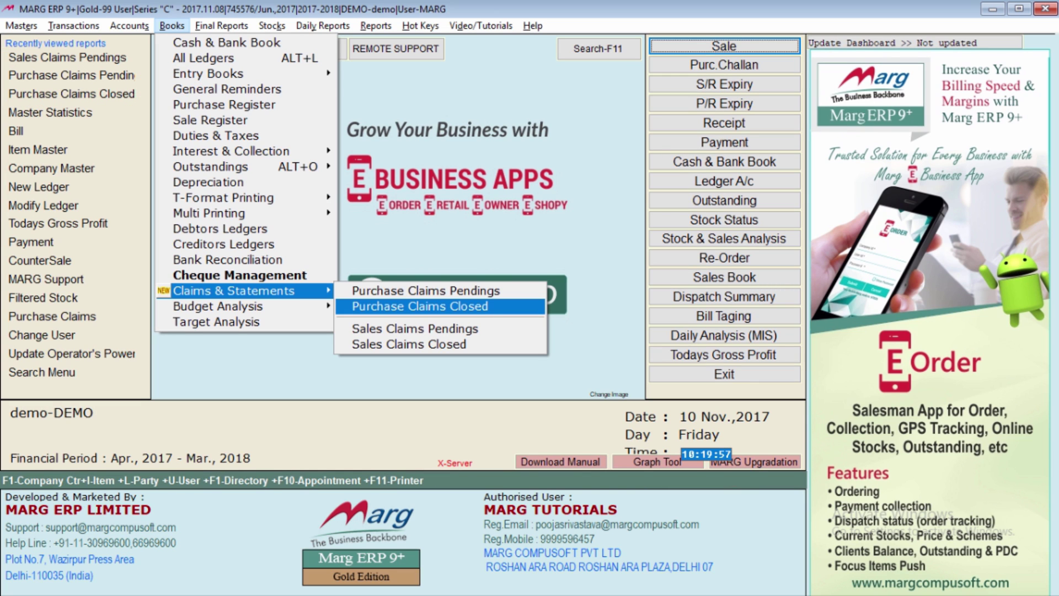
# Step: Check the closed purchase claims list, then open the pending sale claims
pyautogui.press('Return')
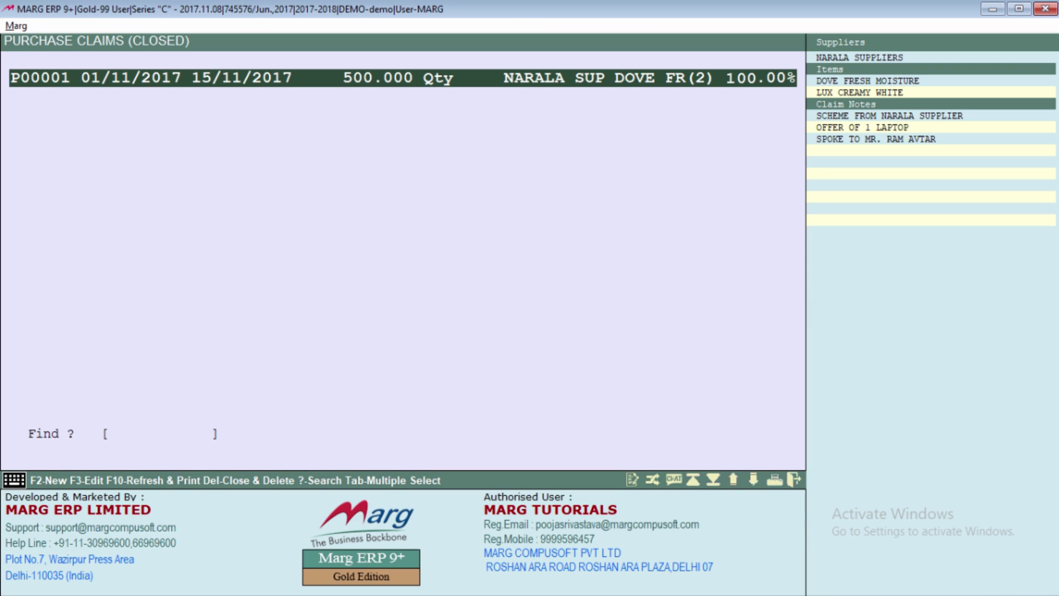
pyautogui.press('Escape')
pyautogui.press('Down')
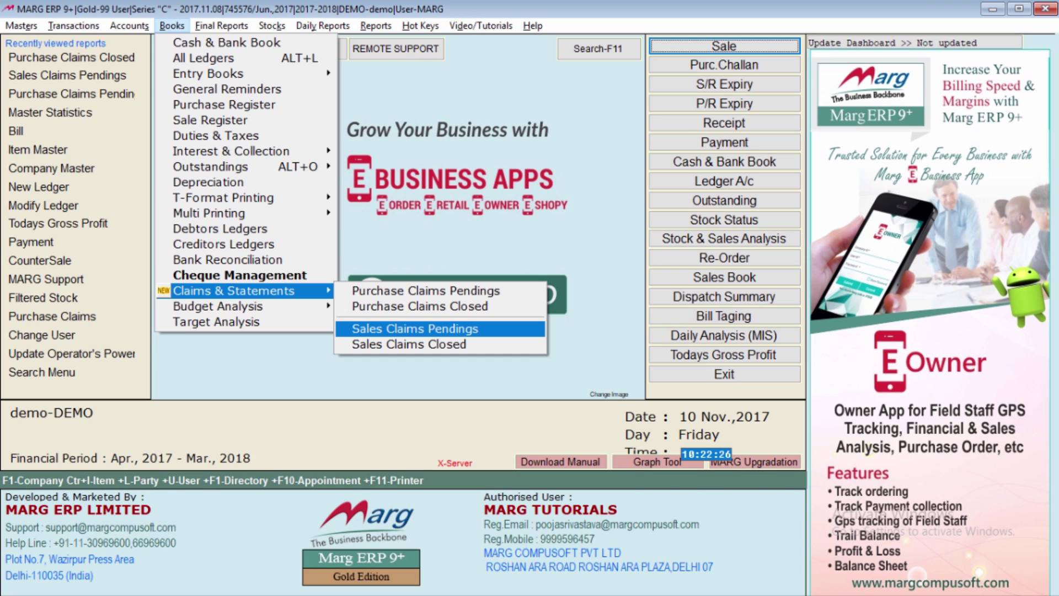
pyautogui.press('Return')
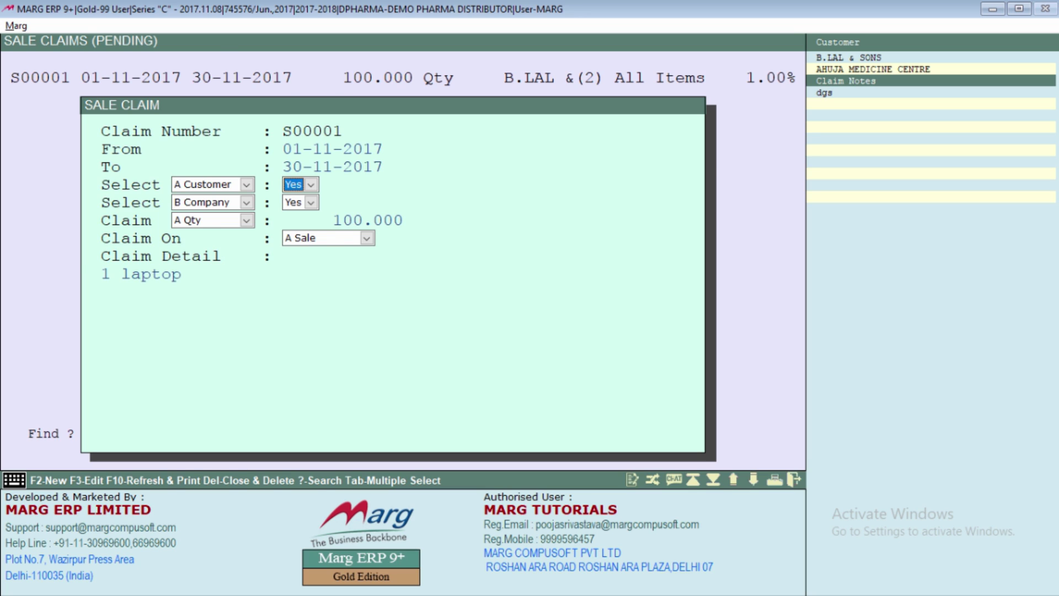
# Step: Set sale claim S00002 for 01-11-2016 to 15-11-2017, selecting by Salesman (Yes)
pyautogui.press('Return')
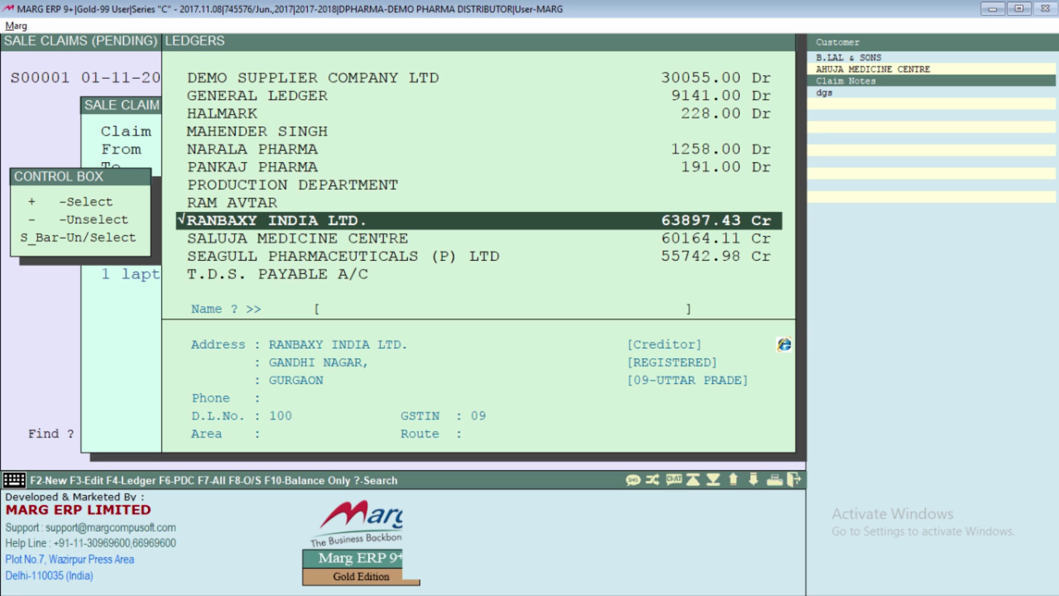
pyautogui.press('Escape')
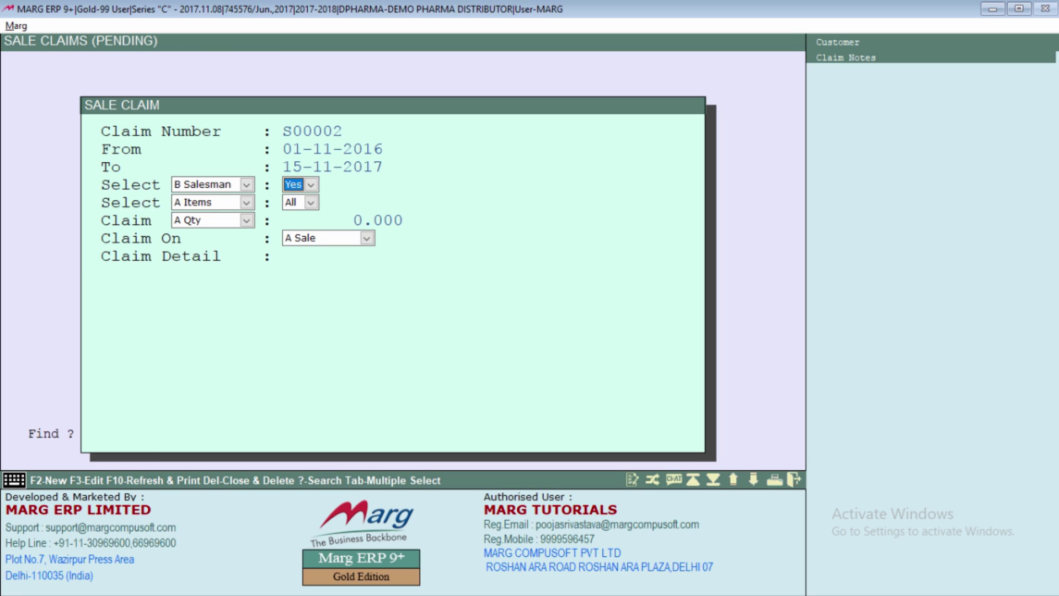
# Step: Tick one salesman in the Ledgers list for claim S00002 and return to the form
pyautogui.press('Return')
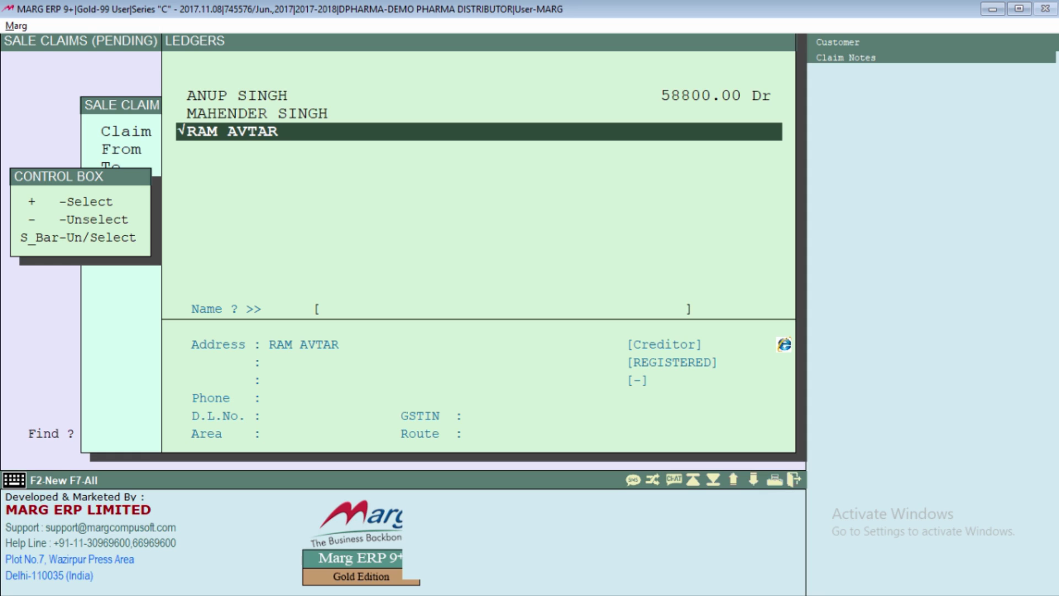
pyautogui.press('Return')
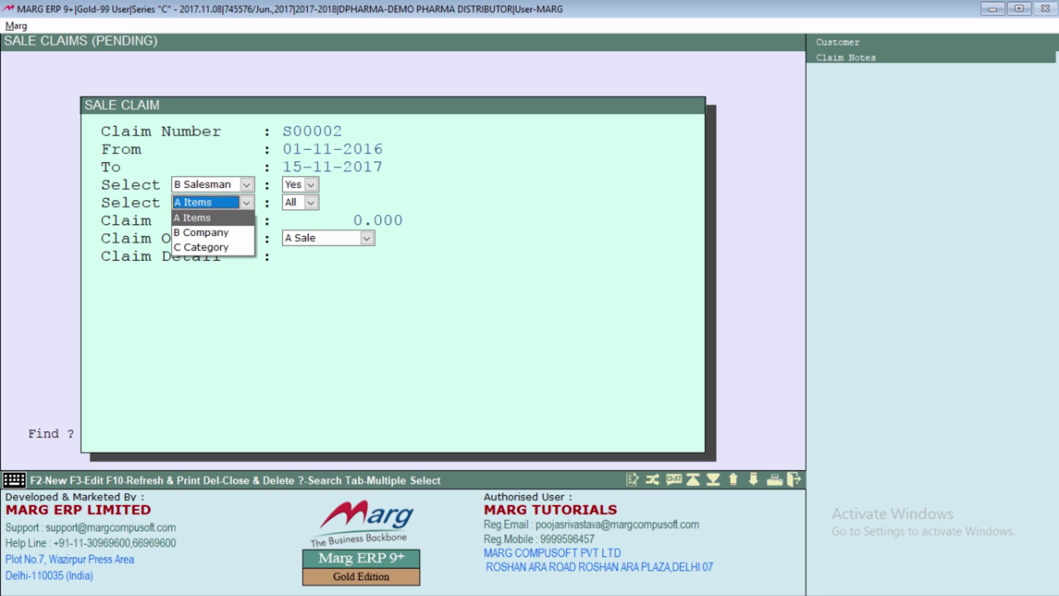
# Step: Save S00002 as a 10000 amount claim on all items with note 'OFFER OF TRIP TO SHIMLA'
pyautogui.press('Return')
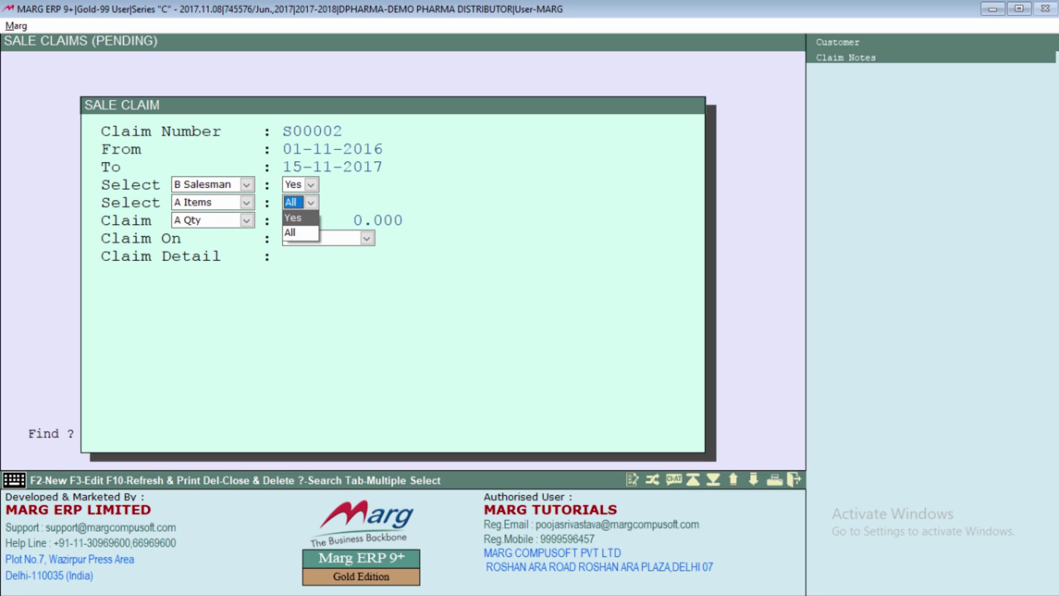
pyautogui.press('Return')
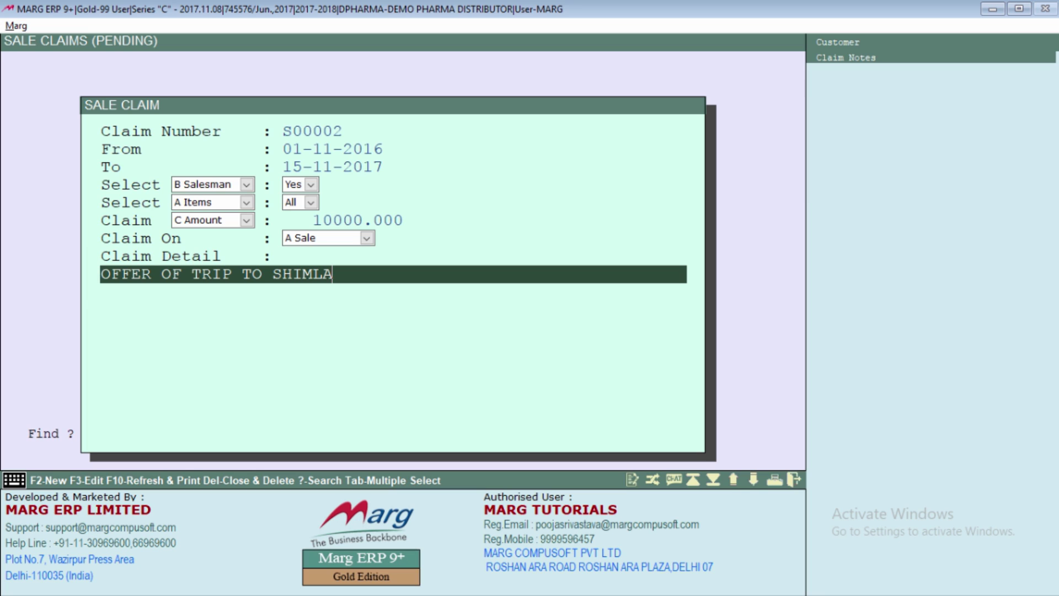
pyautogui.press('Return')
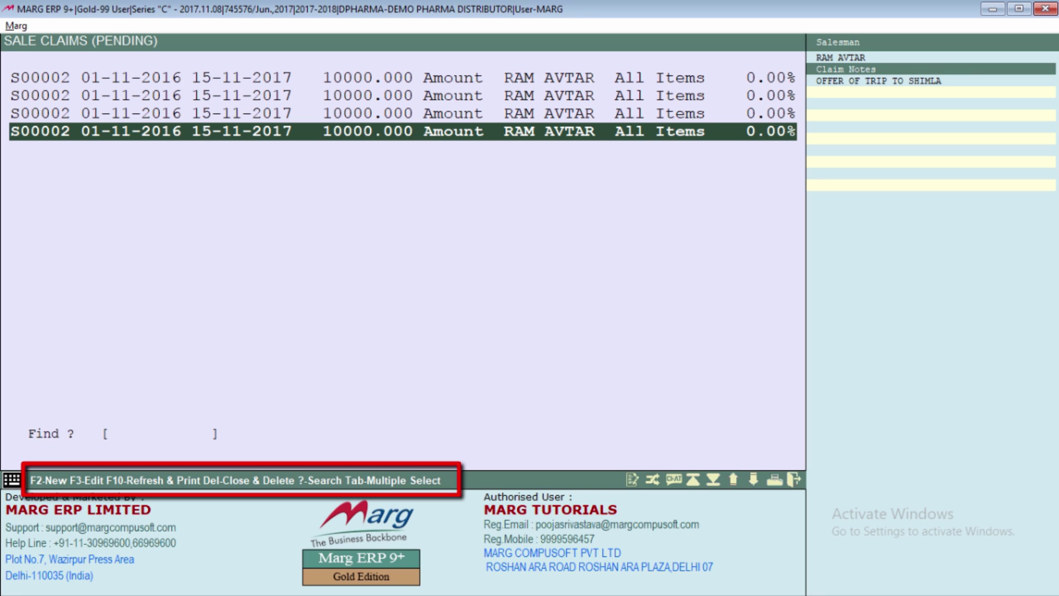
# Step: Bring up the print and refresh Report options for sale claim S00003
pyautogui.press('F10')
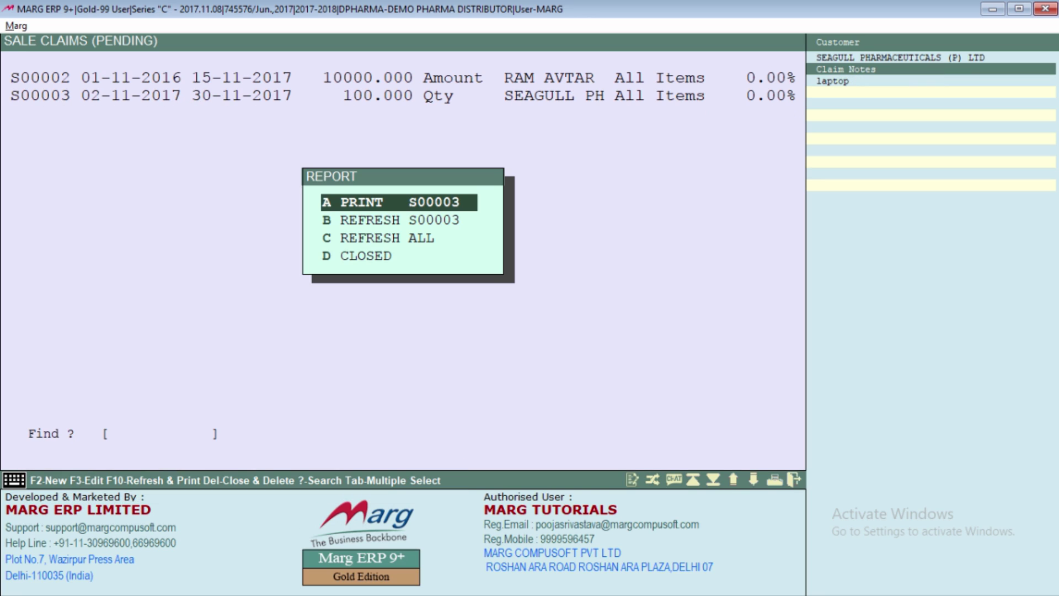